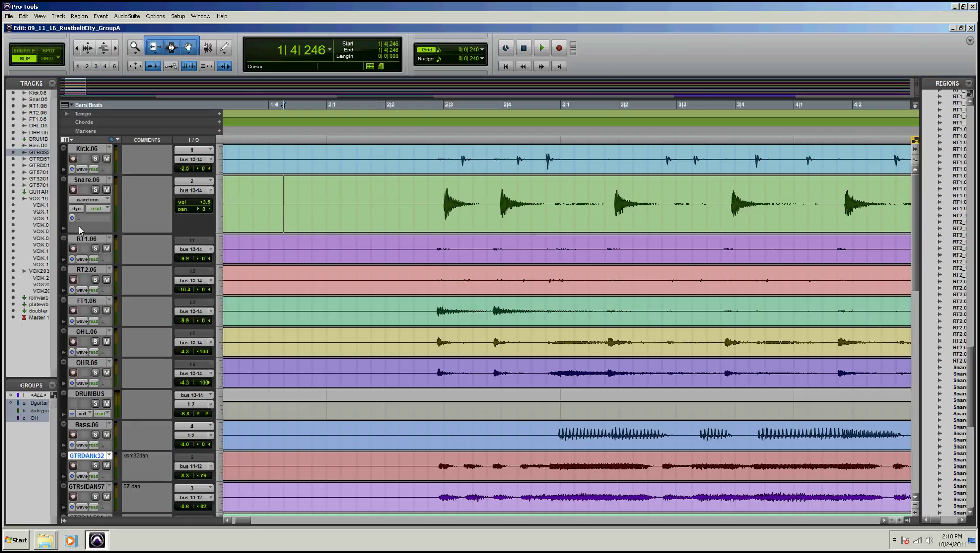
- Enable Rhythmic Elastic Audio on the Snare.06 track and display it in warp view at a taller track height
drag(79, 227, 68, 258)
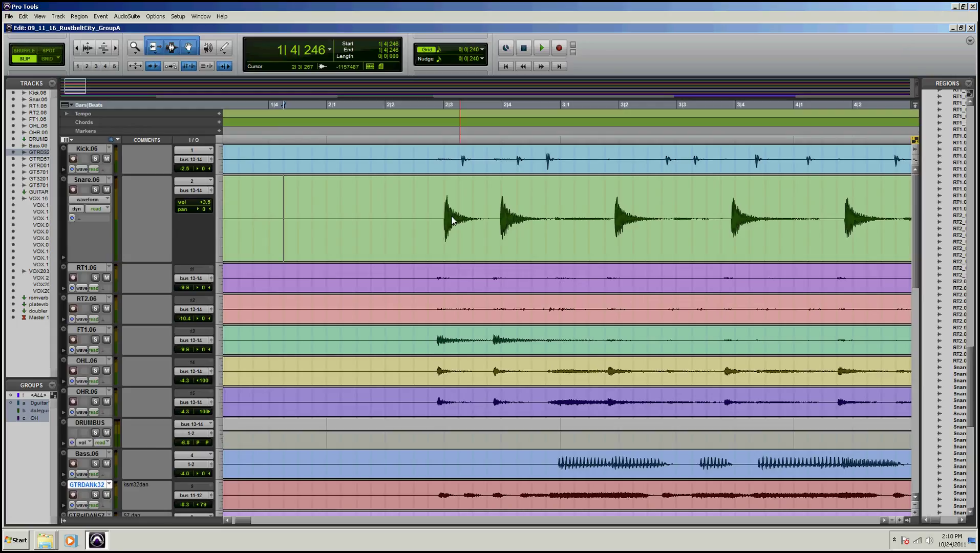
click(76, 210)
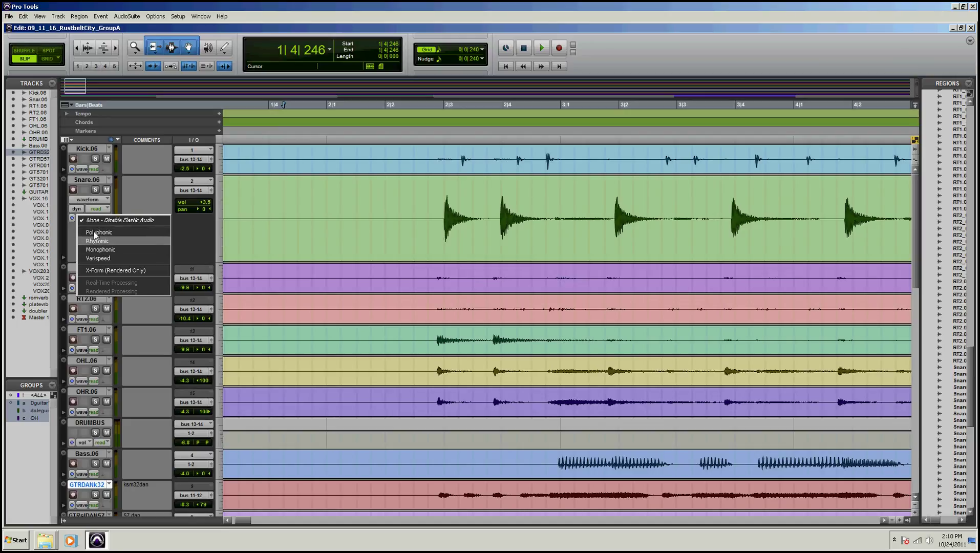
click(94, 239)
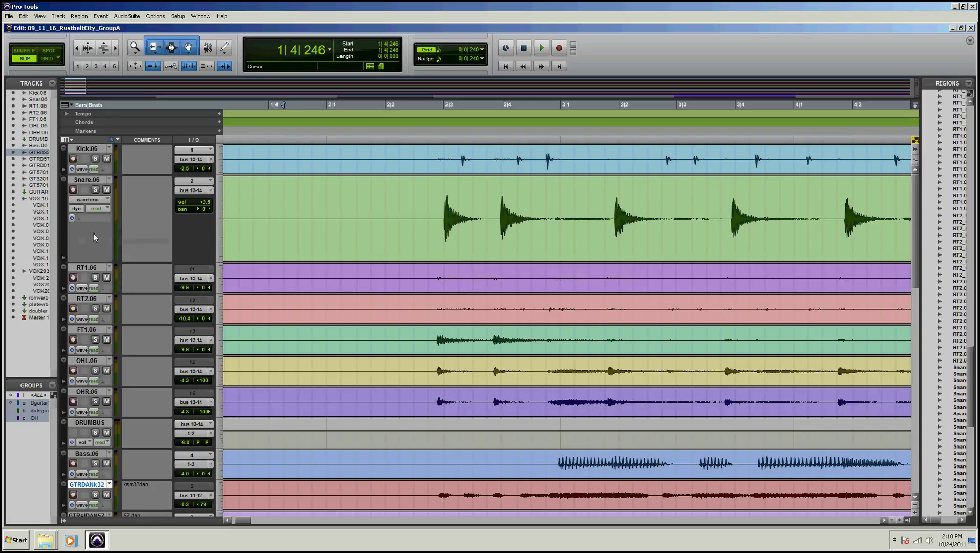
click(86, 198)
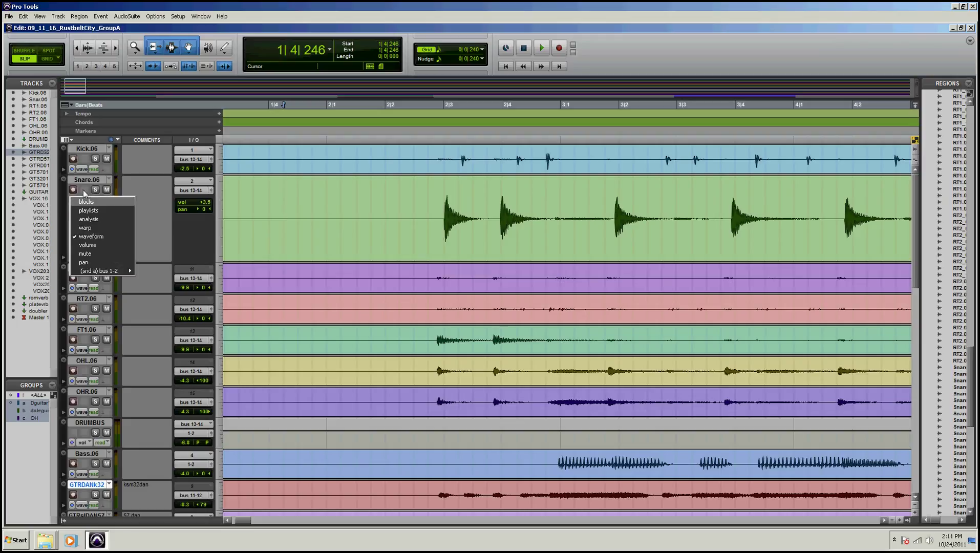
click(80, 222)
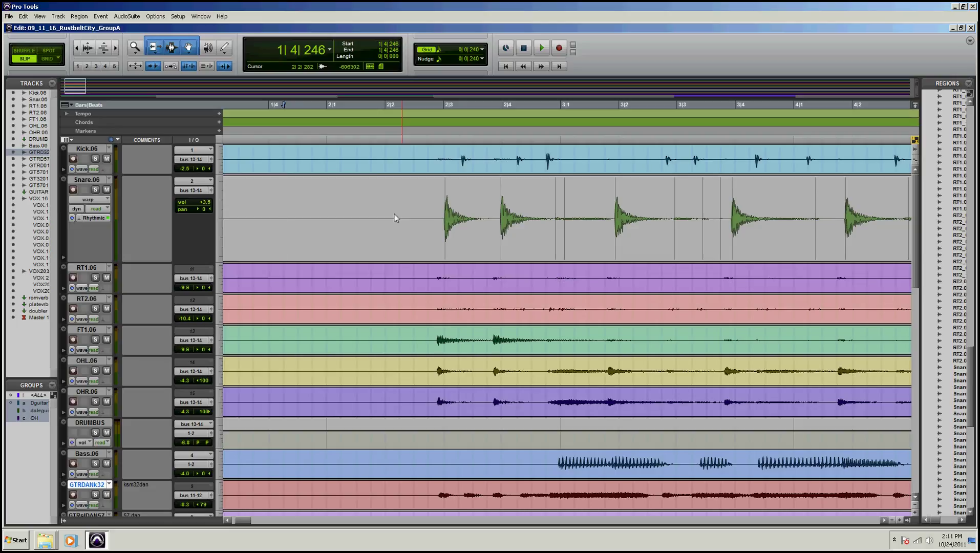
- Set the grid value to 1/8 note and increase the height of the Kick.06 track
click(431, 45)
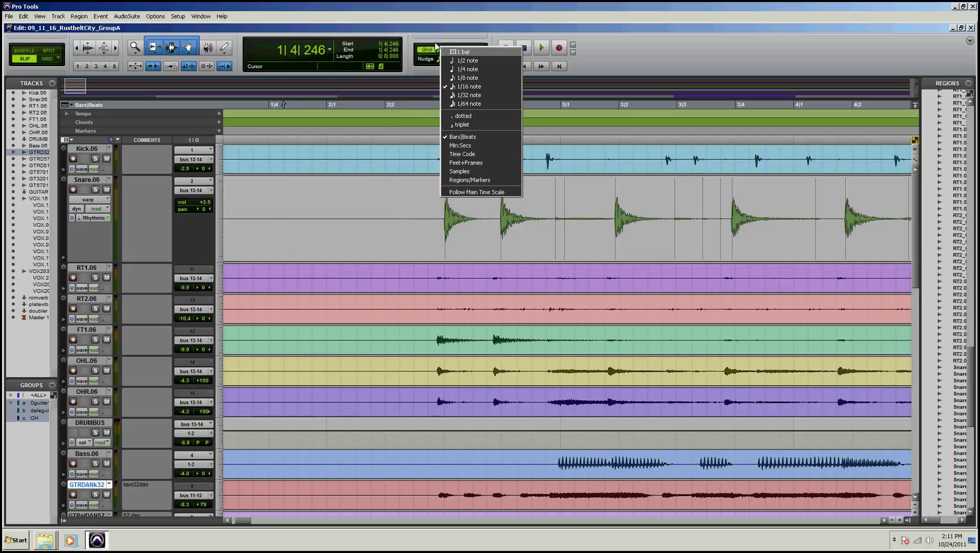
click(457, 79)
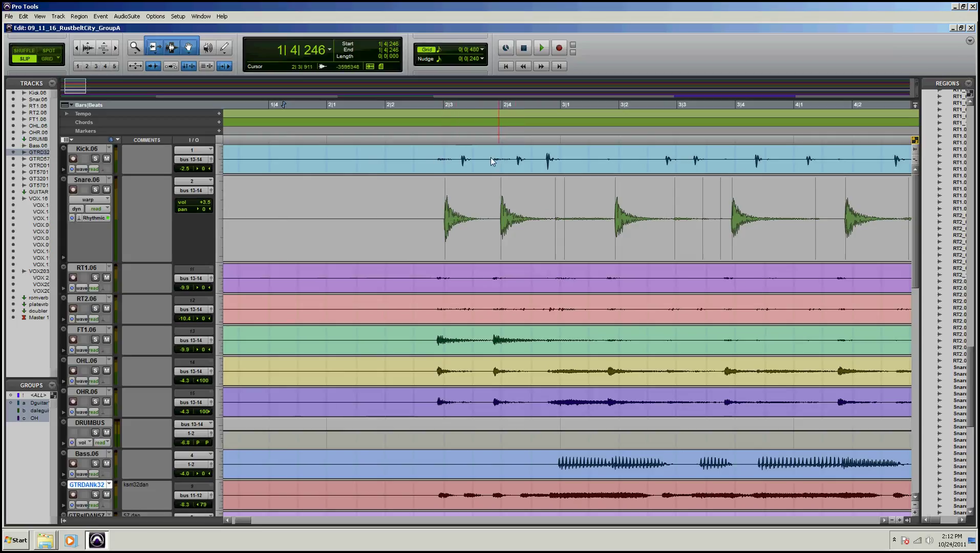
drag(81, 168, 78, 238)
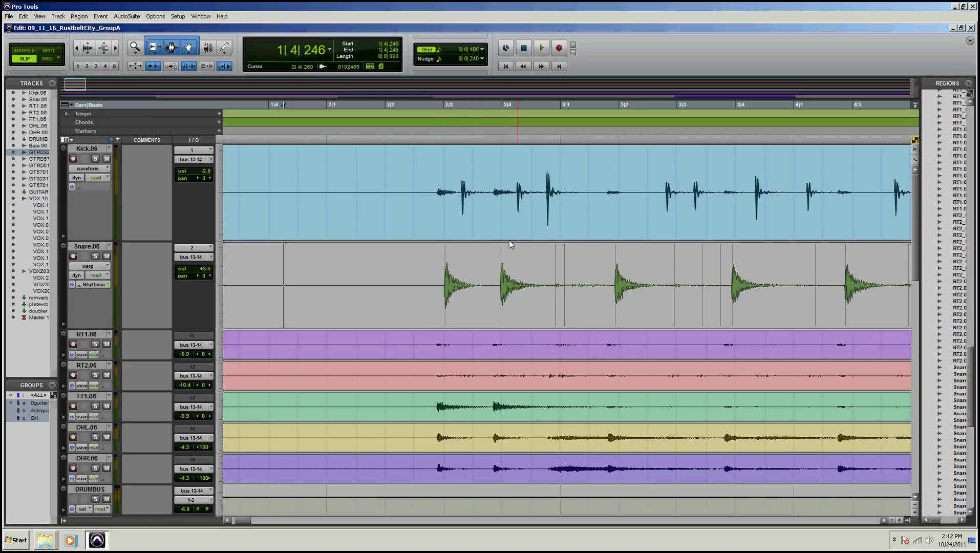
- Quantize the Elastic Audio Events of the first two snare hits, near 2|3 and 2|4, to a 1/8 note grid
drag(506, 248, 414, 253)
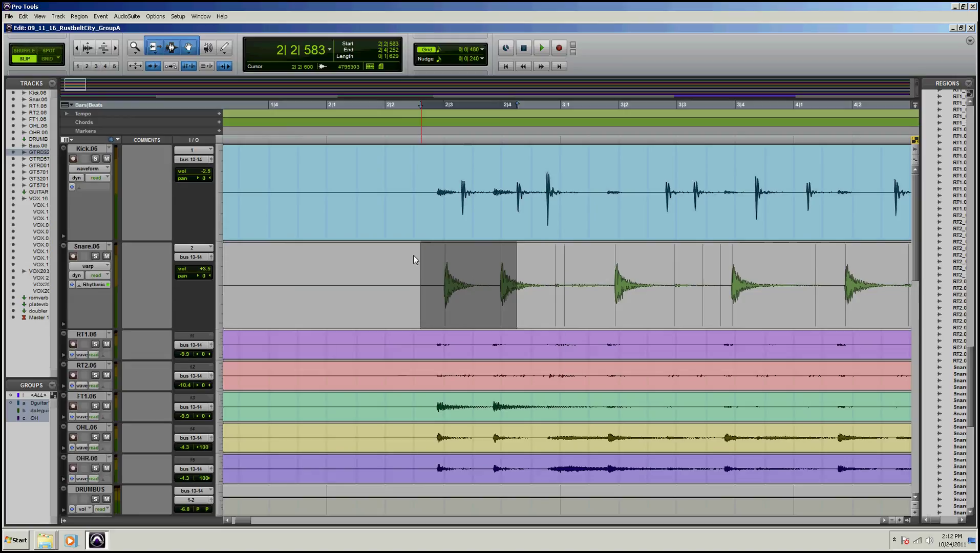
key(alt+0)
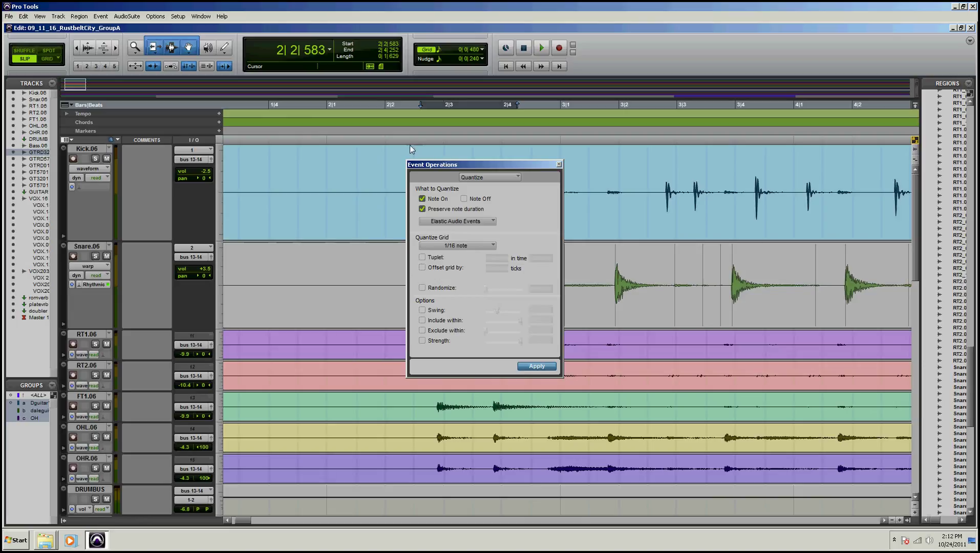
drag(451, 167, 298, 112)
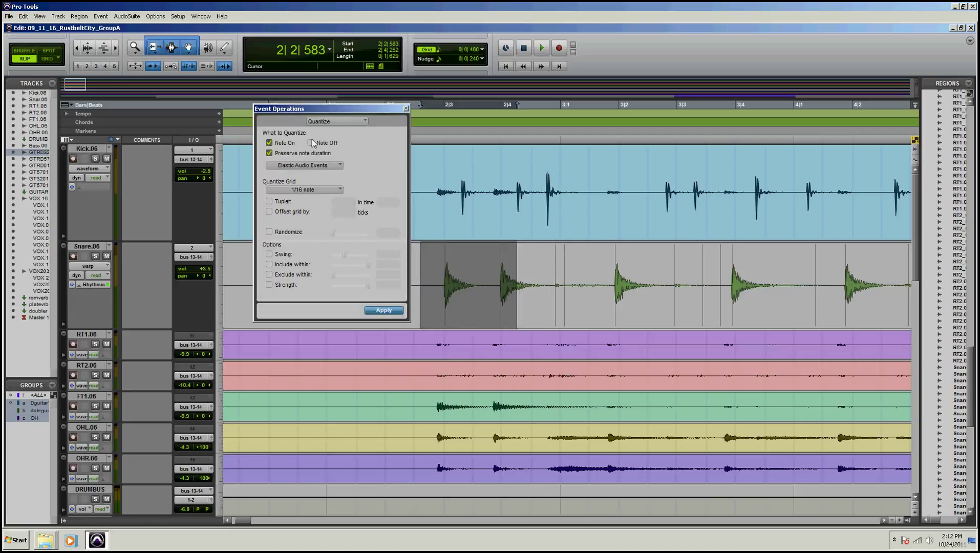
click(318, 186)
click(304, 220)
click(304, 189)
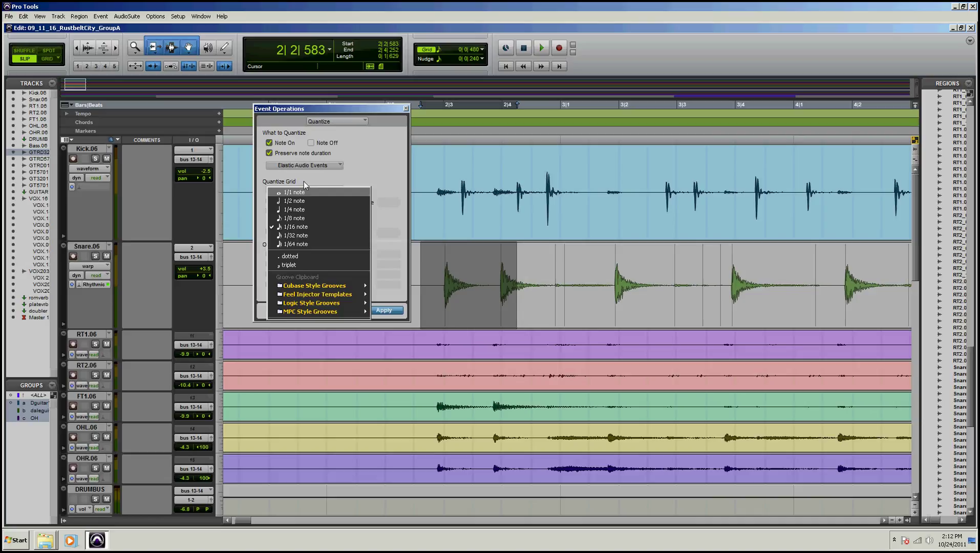
click(290, 218)
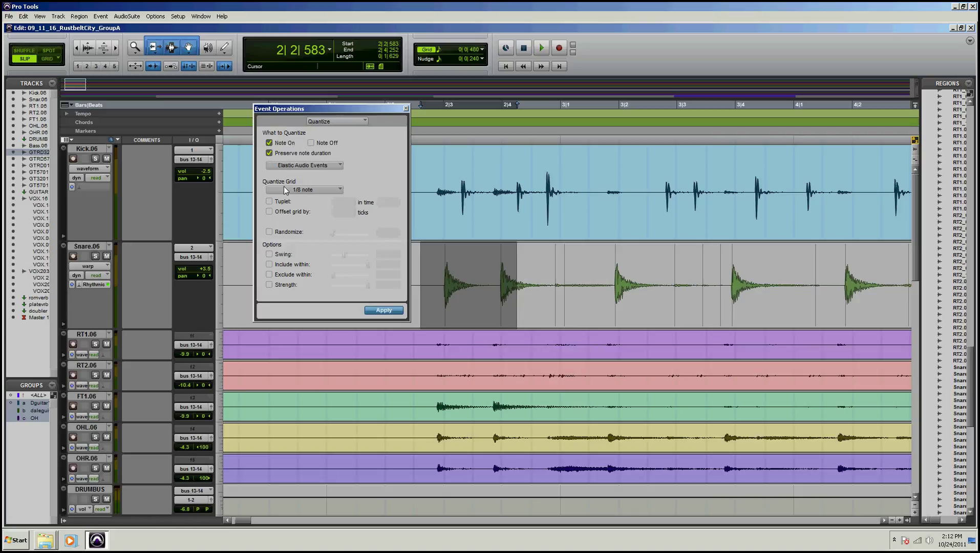
drag(282, 108, 209, 99)
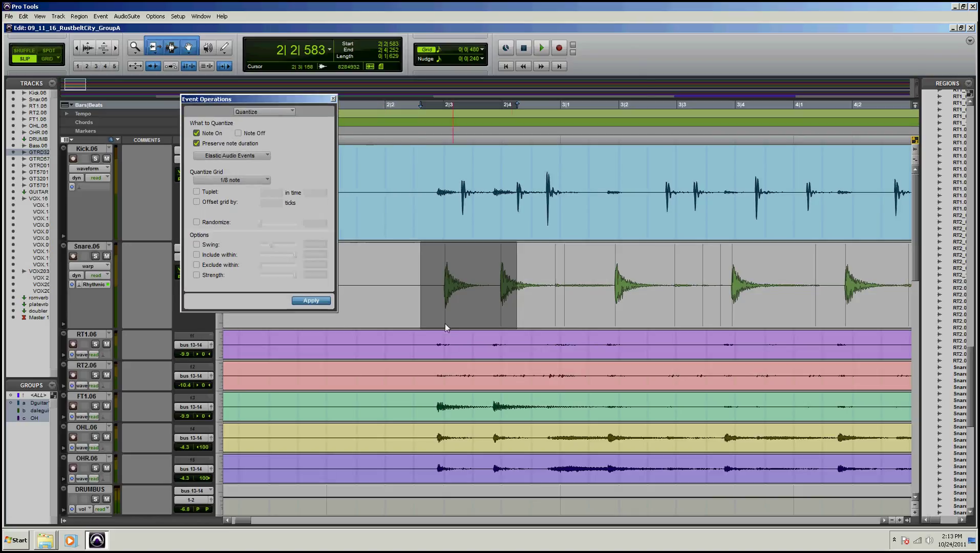
click(300, 299)
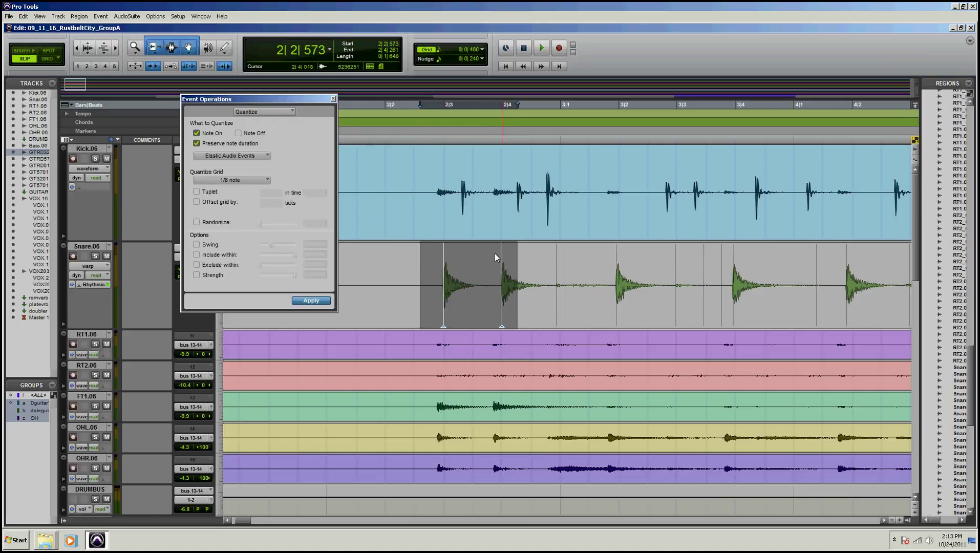
- Quantize the snare event near 3|1 and the snare hit near 3|2 separately to the 1/8 note grid
click(514, 255)
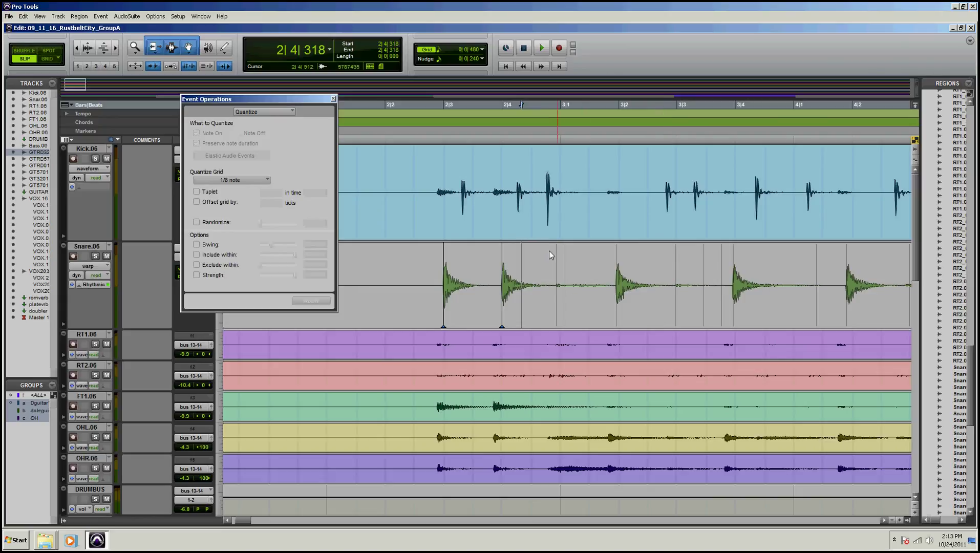
drag(551, 259, 561, 258)
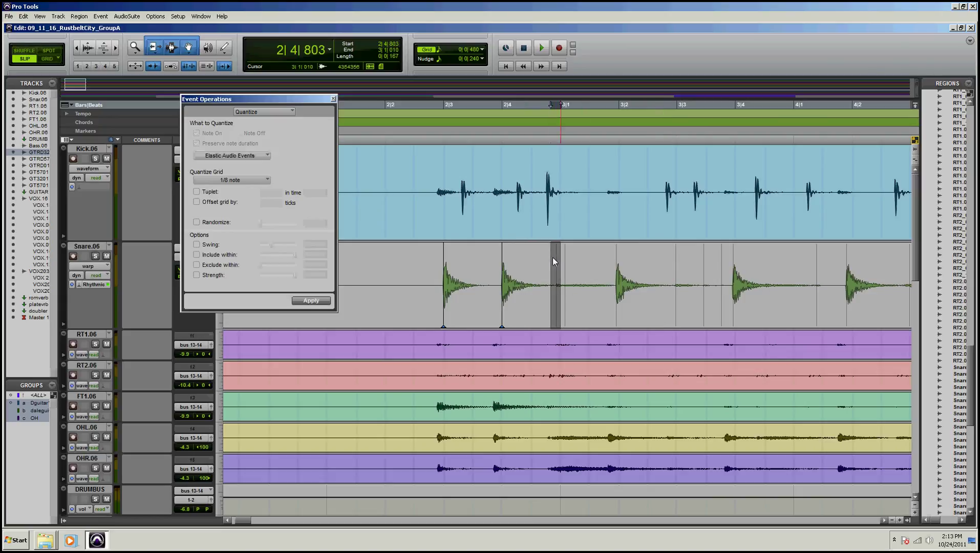
click(307, 301)
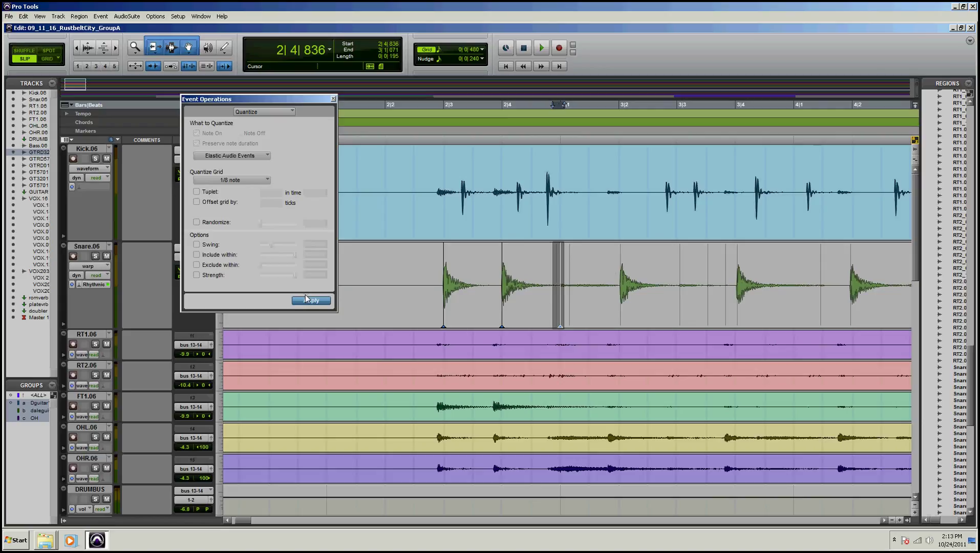
drag(636, 251, 609, 251)
click(307, 300)
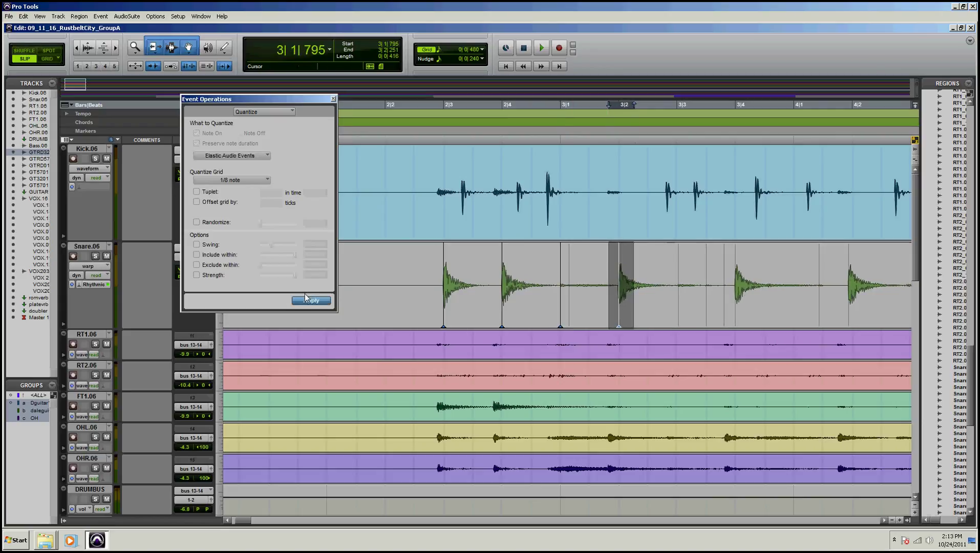
- Quantize the snare event near 3|3, and separately the range containing the hit near 3|4, to the 1/8 note grid
drag(668, 256, 683, 256)
click(302, 299)
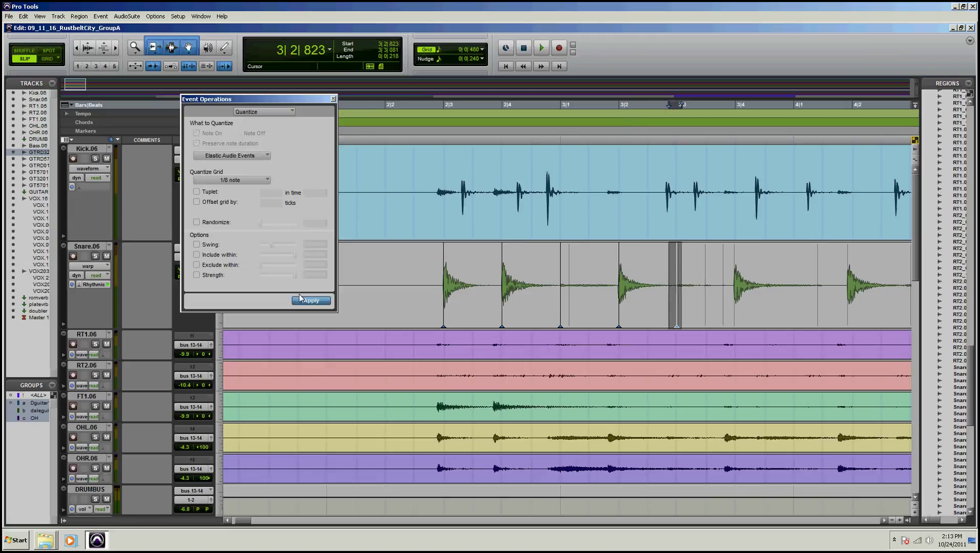
drag(755, 242, 683, 257)
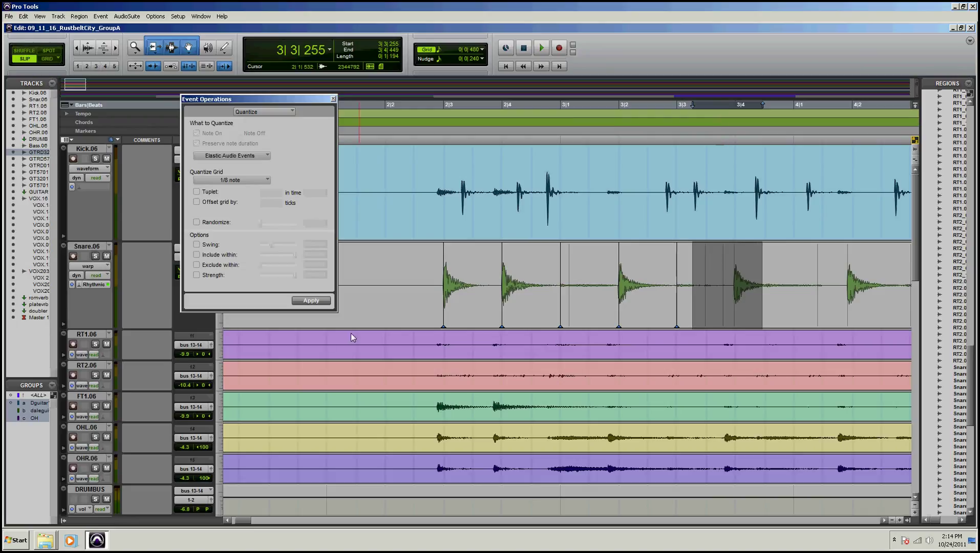
click(308, 300)
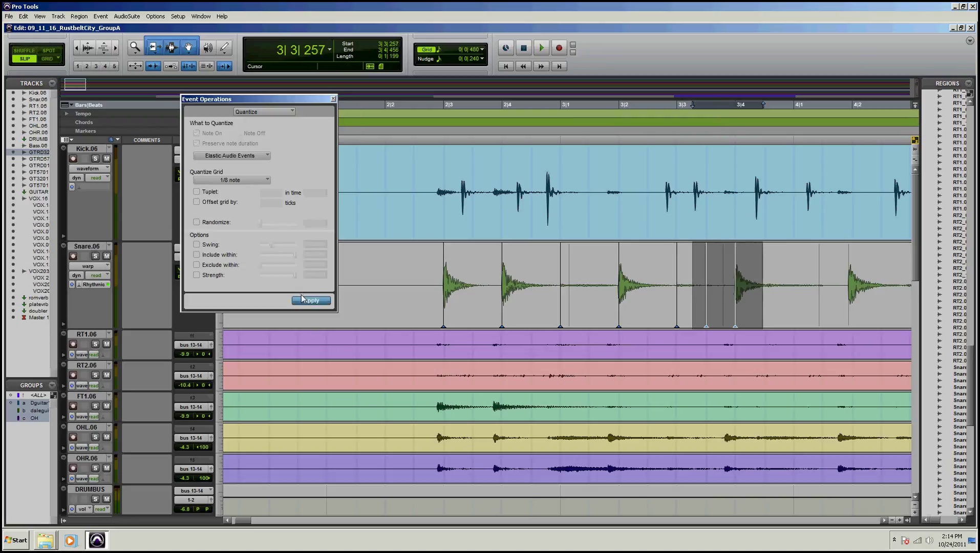
click(744, 264)
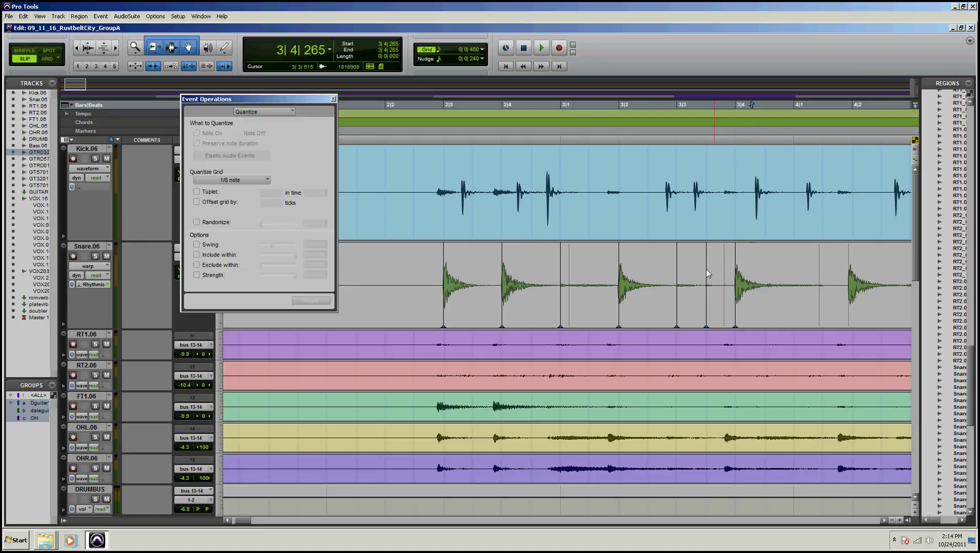
- Add warp markers to the snare hit near 4|2, its neighbouring transients and the one near 5|1, and shift the hit onto 4|2
mouse_move(236, 517)
mouse_down()
mouse_move(247, 525)
mouse_move(236, 536)
mouse_up()
drag(235, 520, 243, 519)
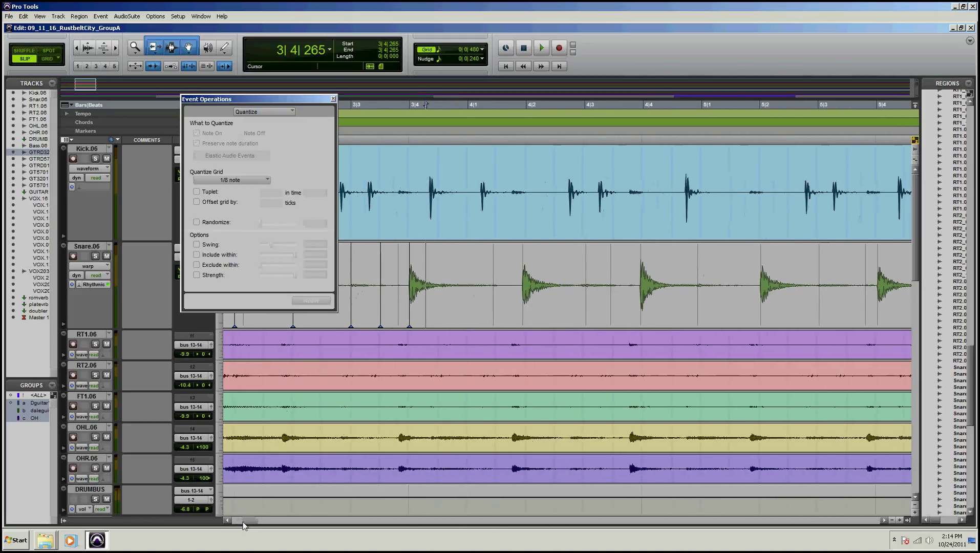
double_click(514, 309)
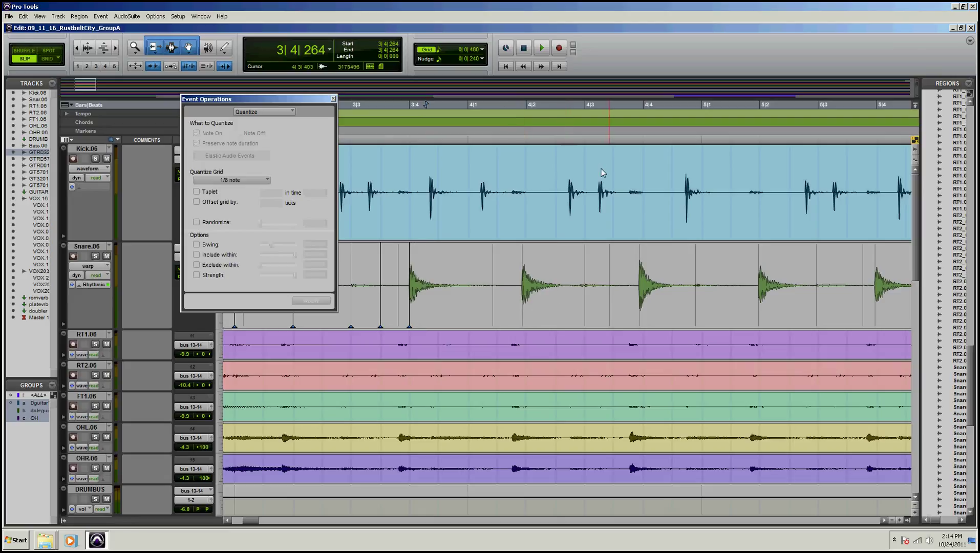
shift+click(521, 310)
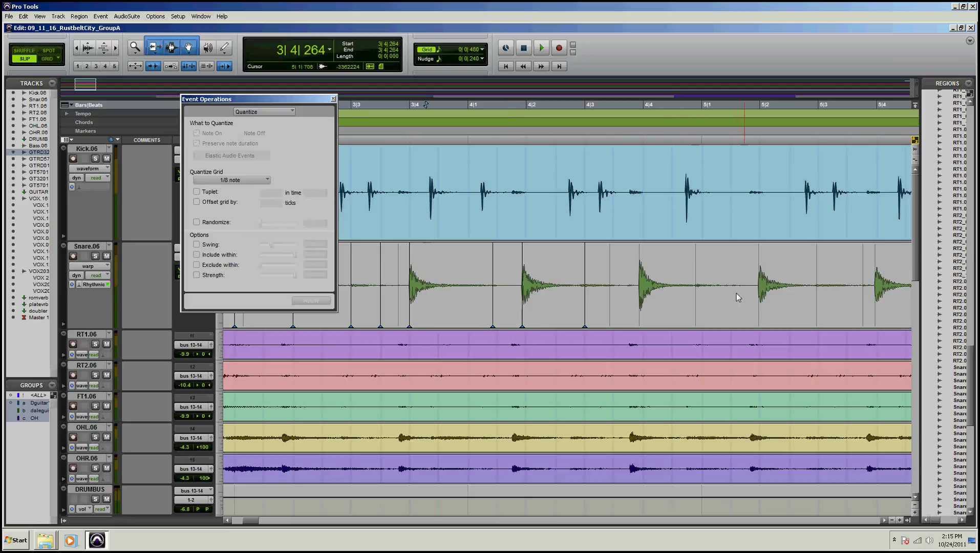
double_click(688, 307)
mouse_move(688, 307)
mouse_down()
mouse_move(709, 317)
mouse_move(689, 326)
mouse_up()
mouse_move(522, 306)
mouse_down()
mouse_move(529, 311)
mouse_move(515, 315)
mouse_move(527, 317)
mouse_move(517, 315)
mouse_up()
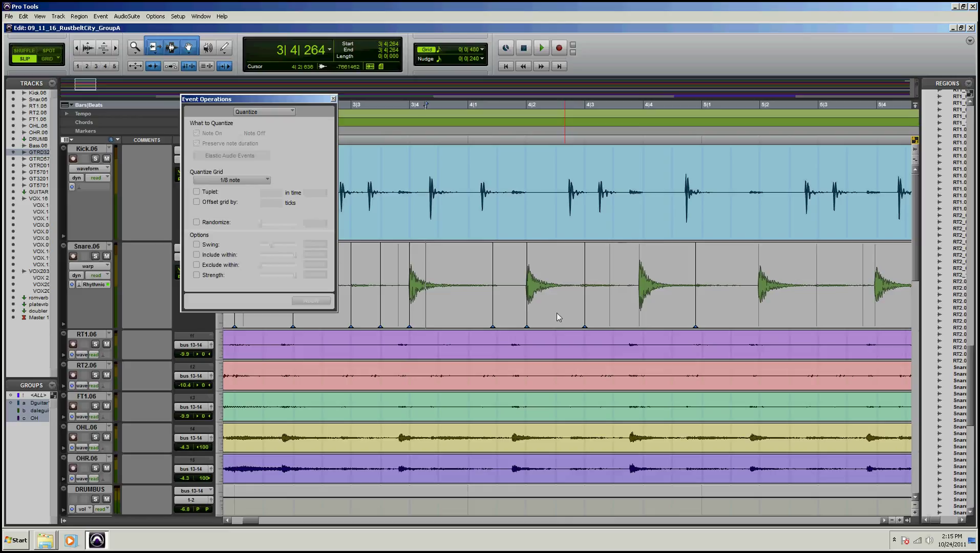
- Move the Event Operations window clear of the Snare.06 track, trying out a selection across the three tom tracks from about 3|3 to 4|3
drag(275, 98, 547, 69)
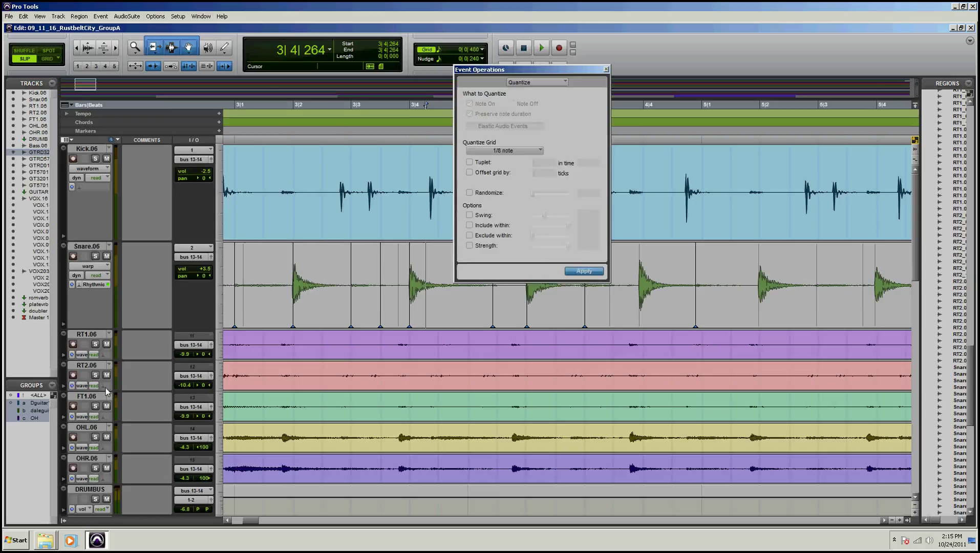
drag(367, 334, 616, 405)
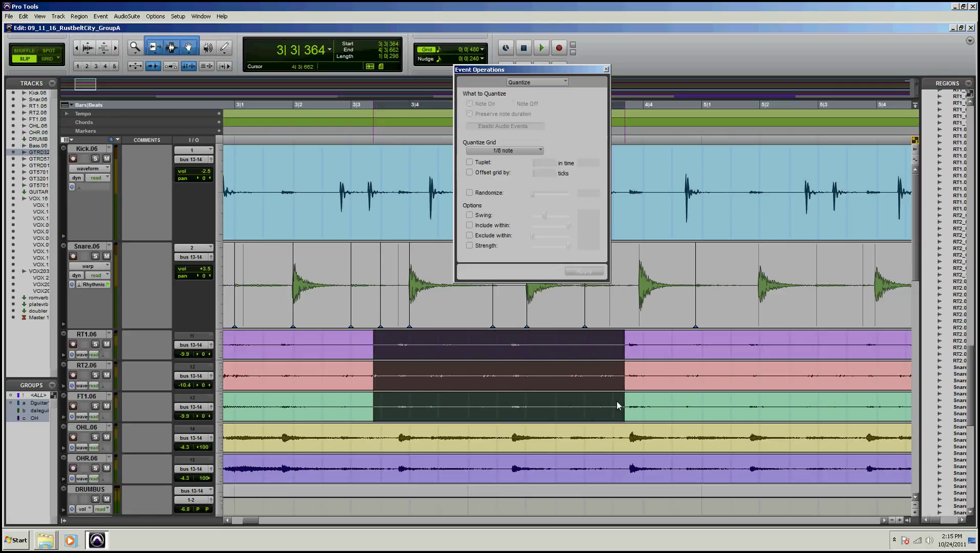
drag(617, 402, 618, 400)
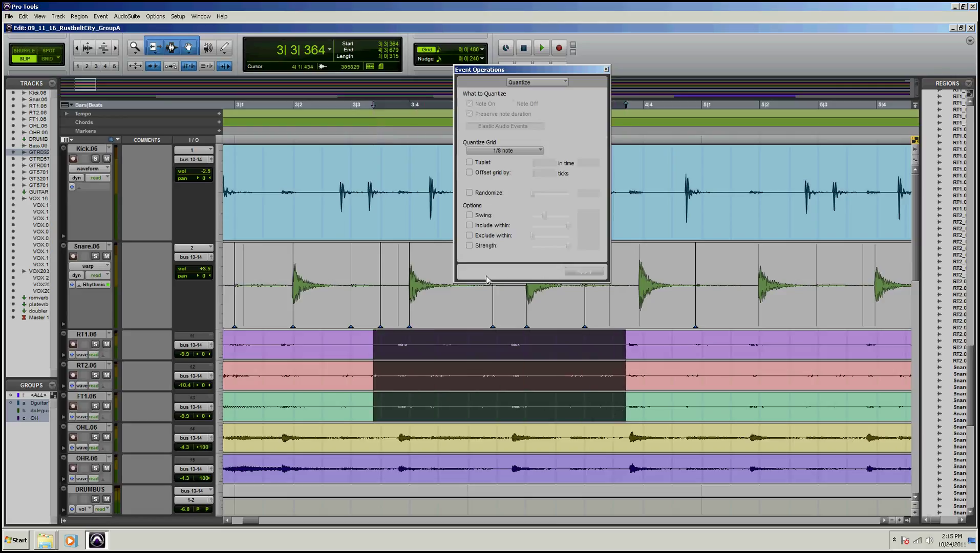
click(343, 335)
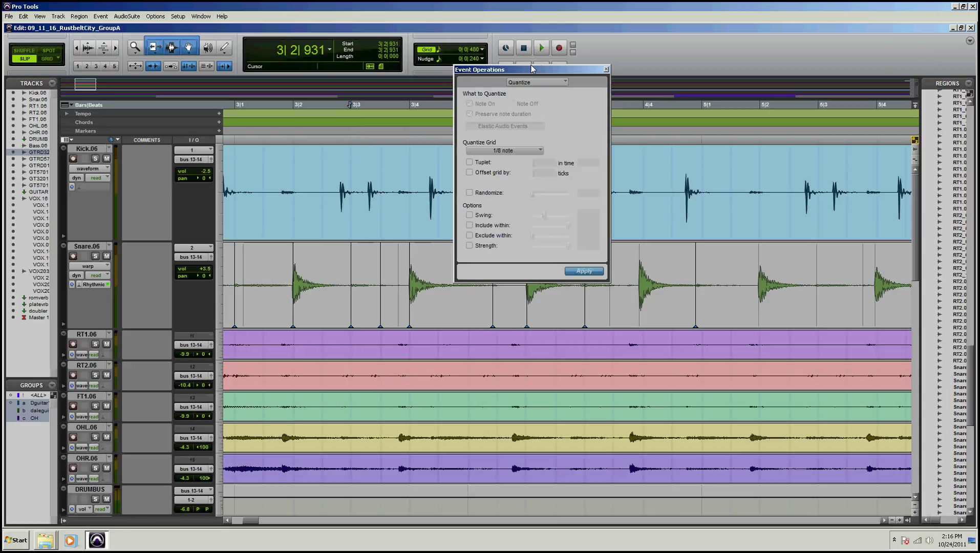
drag(520, 69, 603, 22)
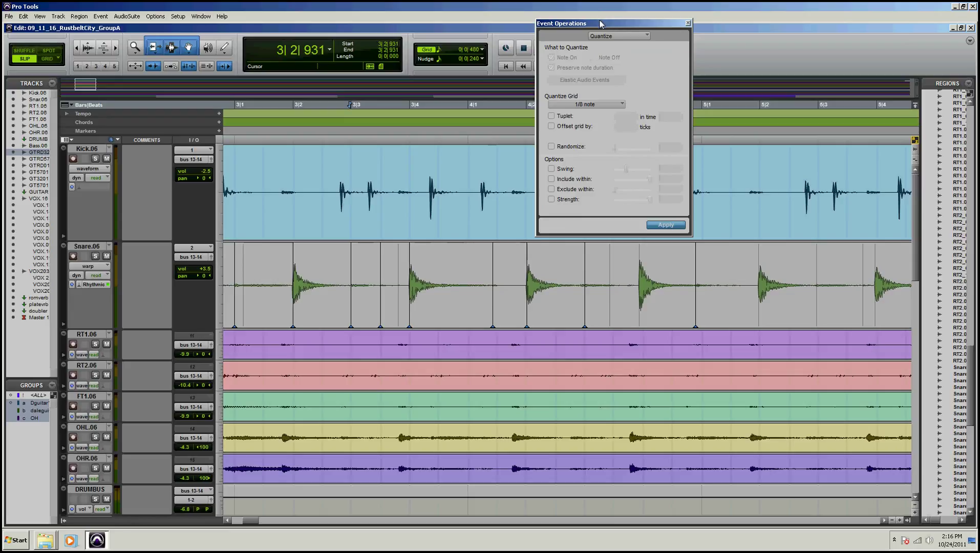